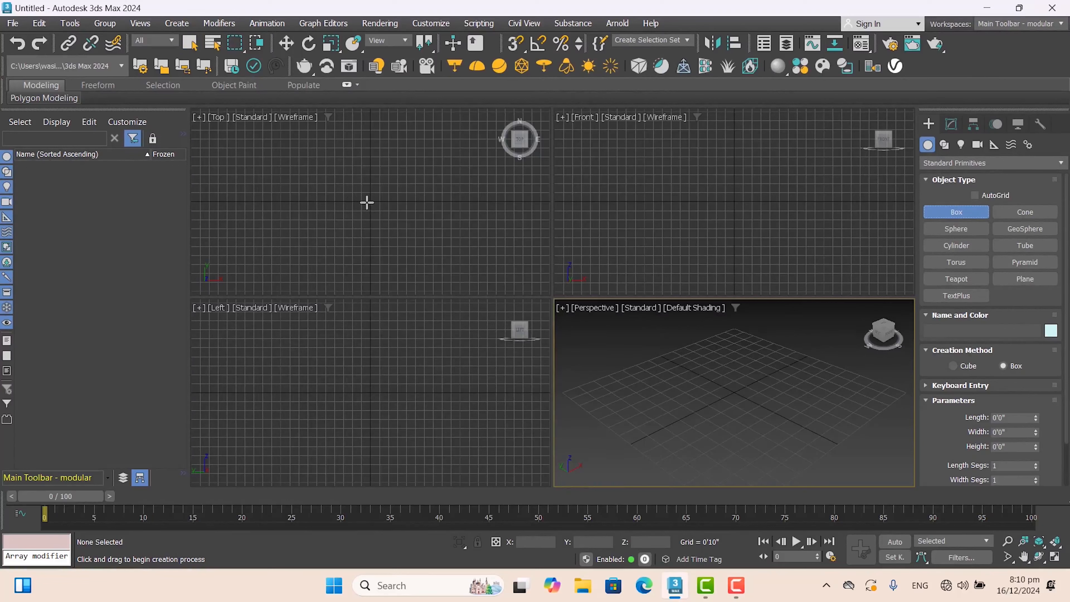
- Create a box in the Top view about 4'7" long, 4'9" wide and 16'2" high, and maximize the Perspective view
drag(355, 184, 406, 230)
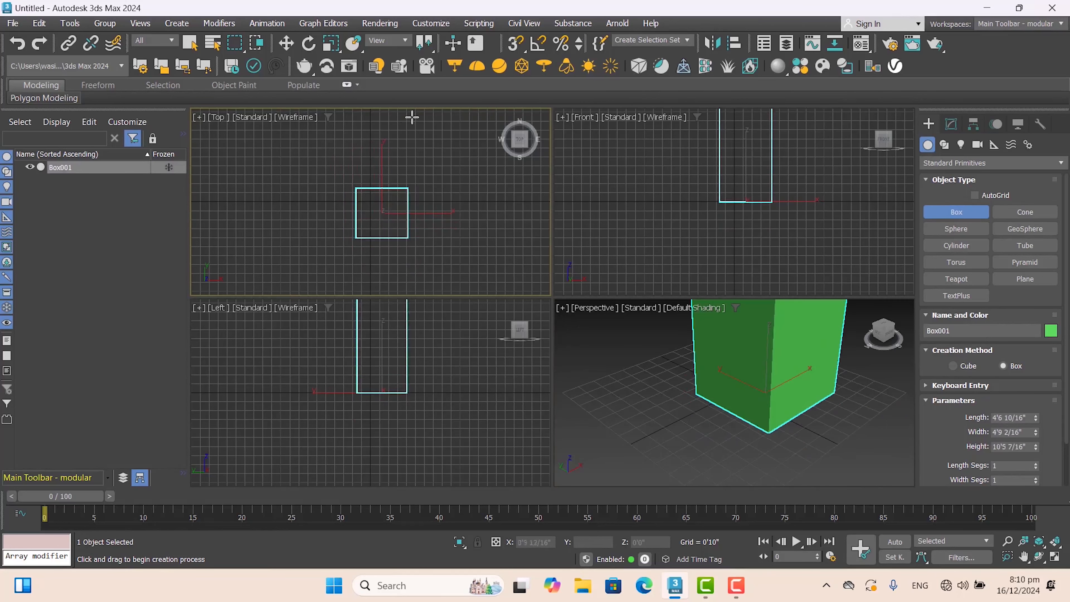
middle_drag(402, 142, 396, 179)
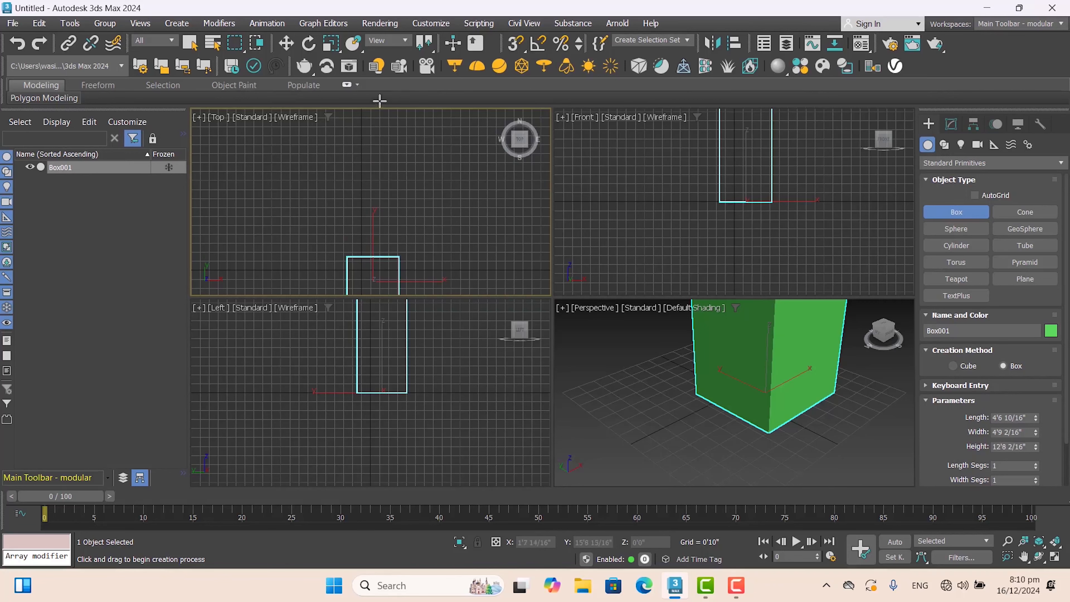
click(342, 64)
scroll(723, 357, down, 5)
middle_drag(724, 359, 711, 445)
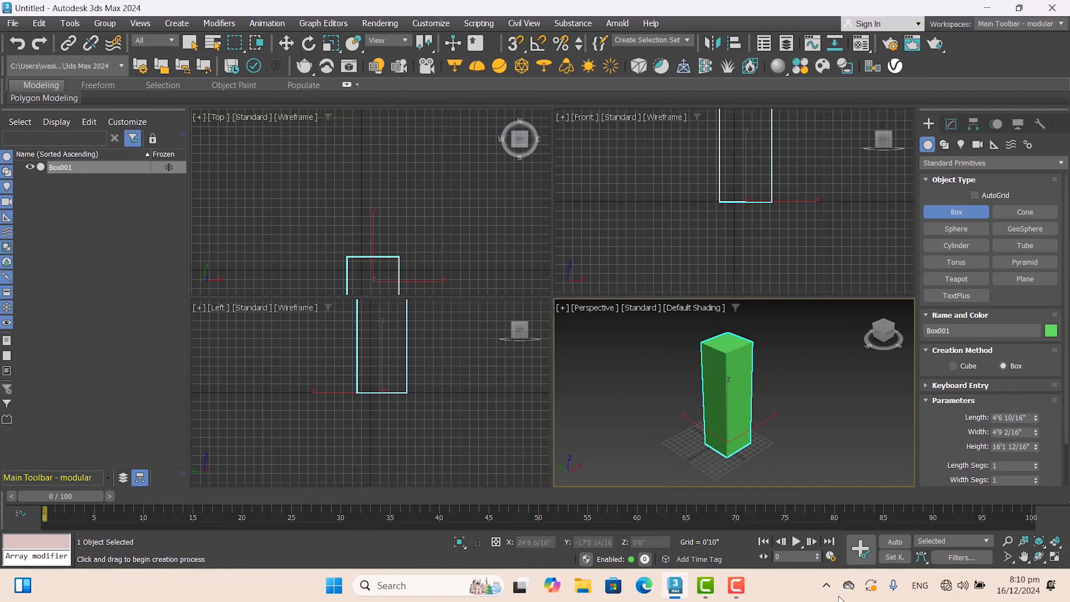
click(1053, 559)
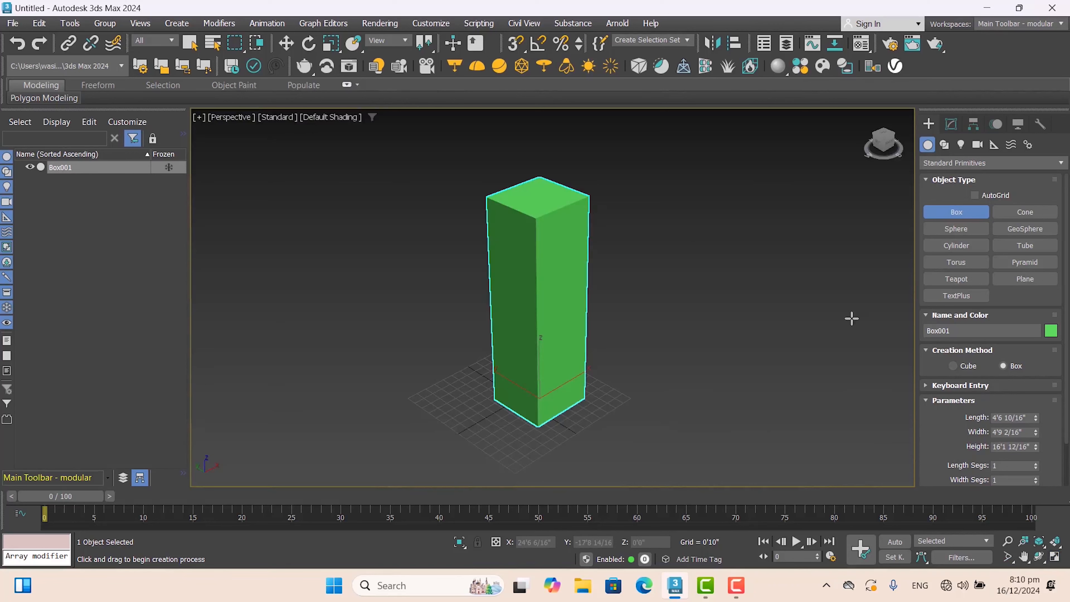
- Increase the box's height to about 22'7" and switch the Perspective view's shading to show edged faces
click(951, 124)
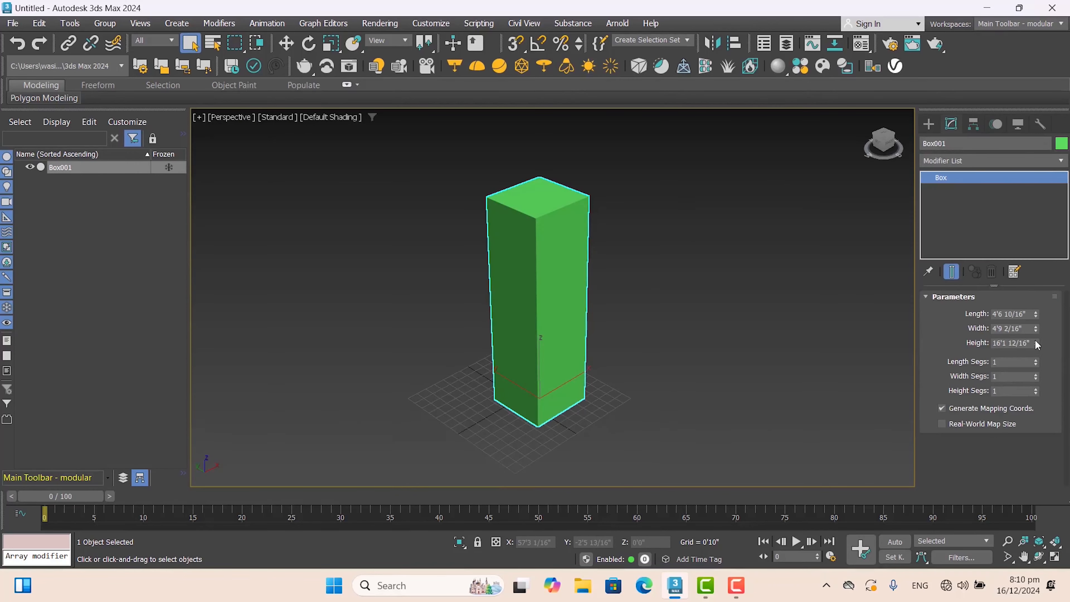
drag(1037, 345, 1037, 335)
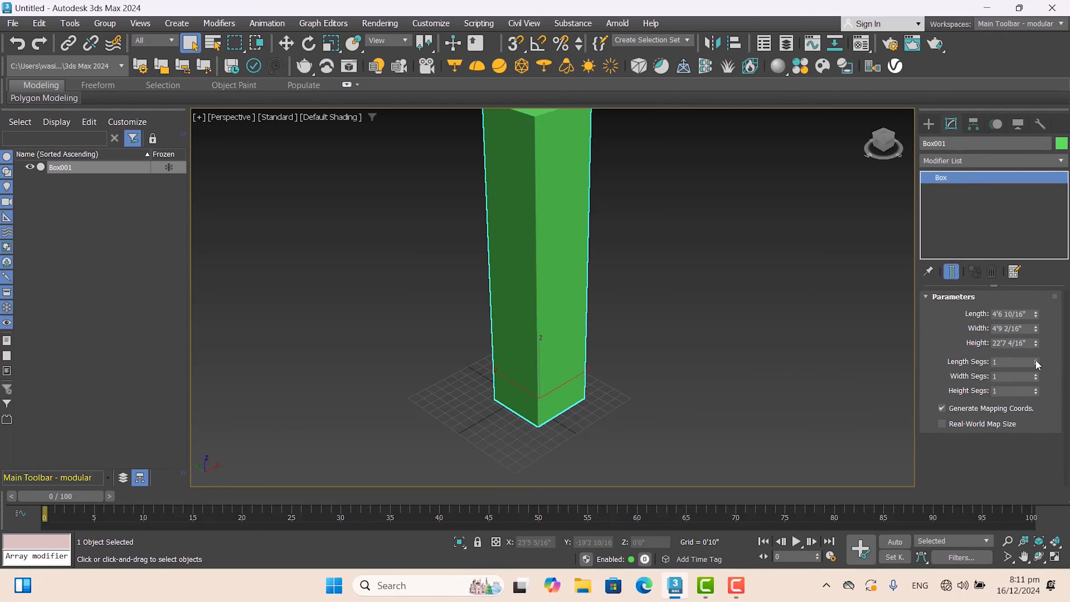
click(329, 110)
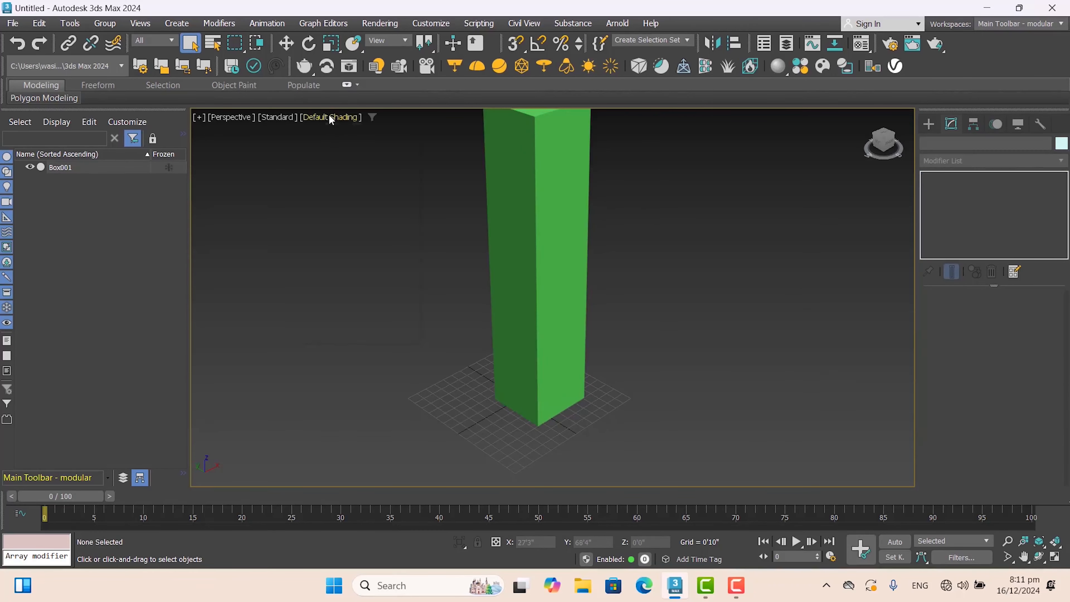
click(329, 114)
click(361, 270)
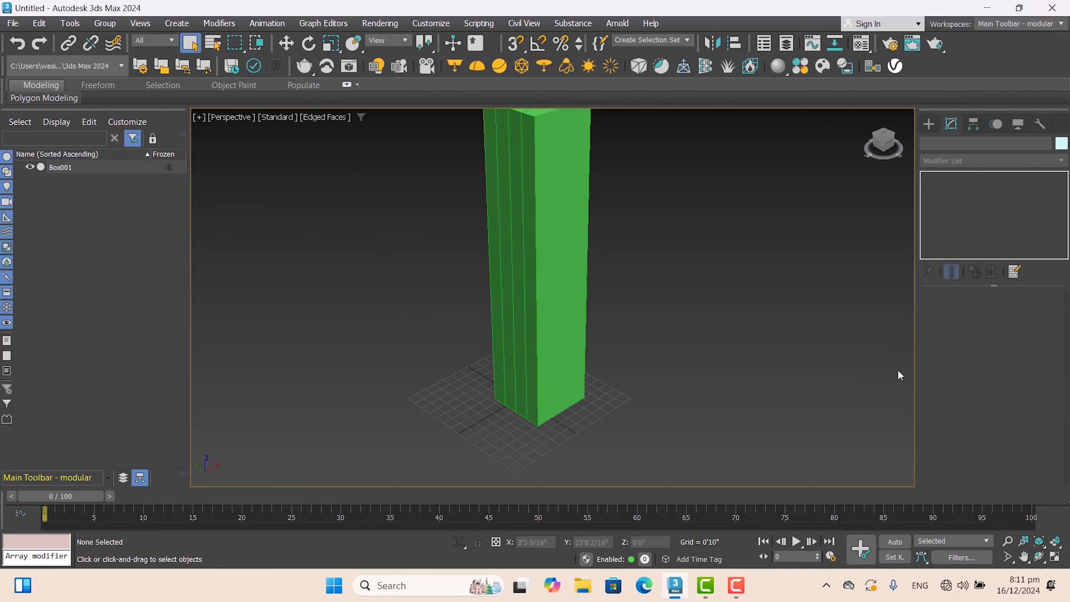
- Reselect the box and set its length, width and height segments to 12 each
key(ctrl+a)
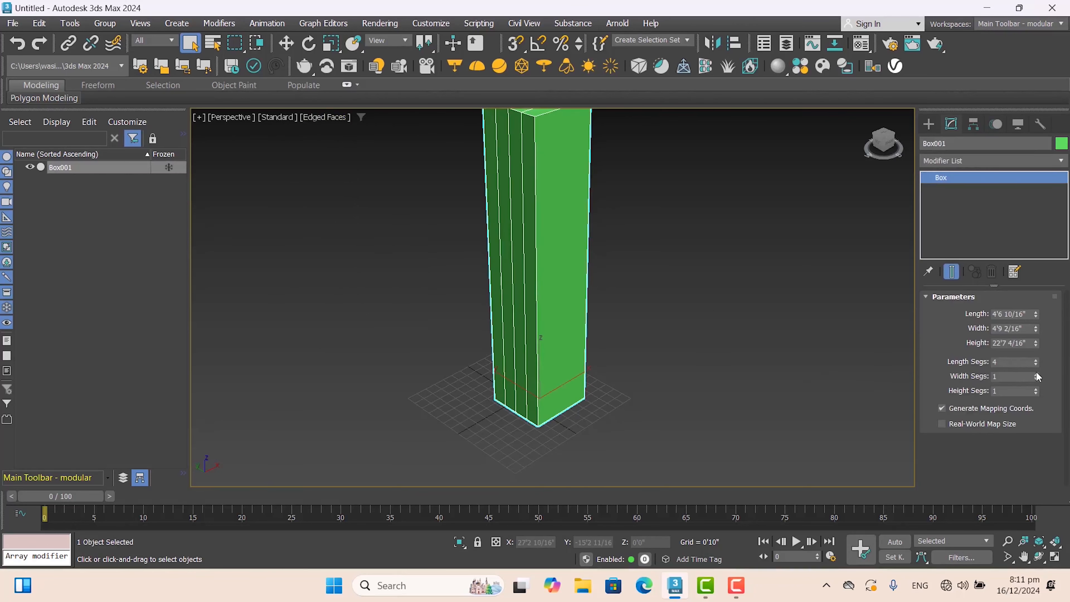
drag(1035, 372, 1036, 389)
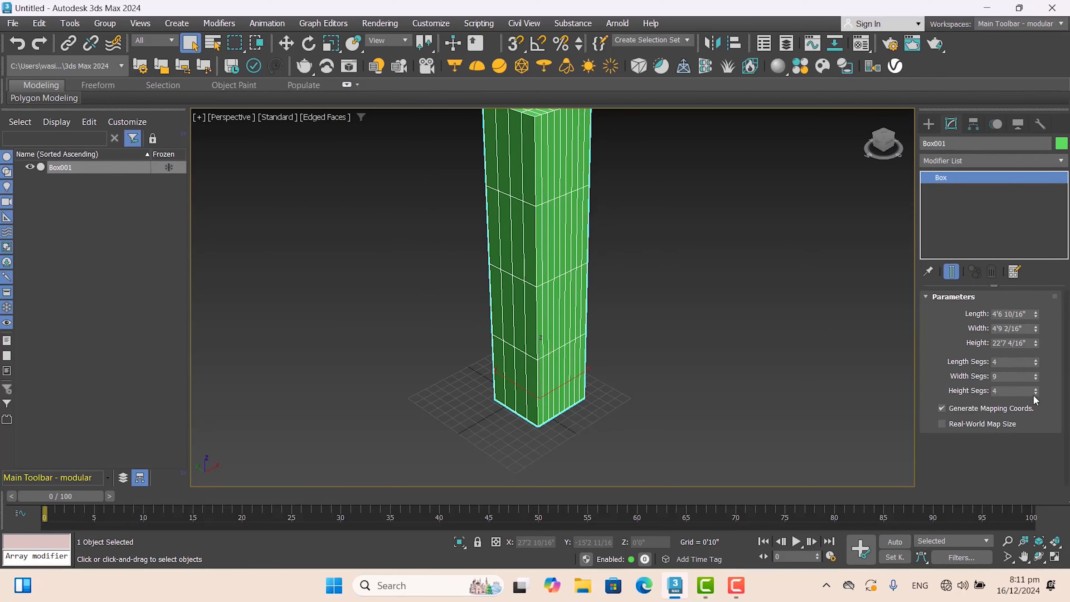
click(1035, 393)
drag(1036, 390, 1035, 360)
click(1036, 389)
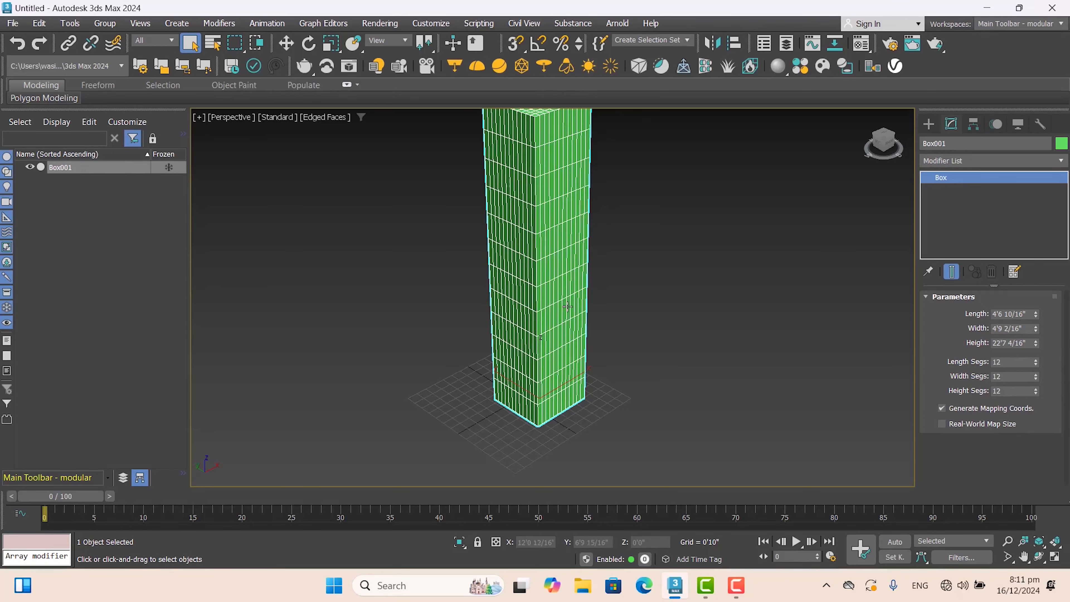
scroll(568, 310, down, 2)
scroll(568, 304, up, 2)
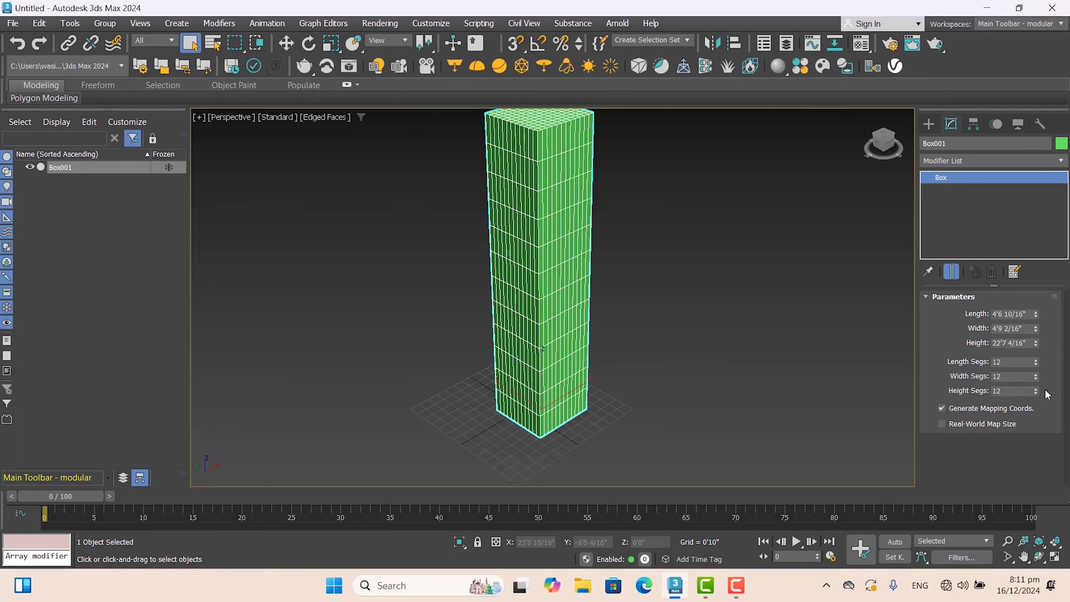
- Reduce the box's length, width and height segments to 10 each
click(1036, 363)
click(1036, 364)
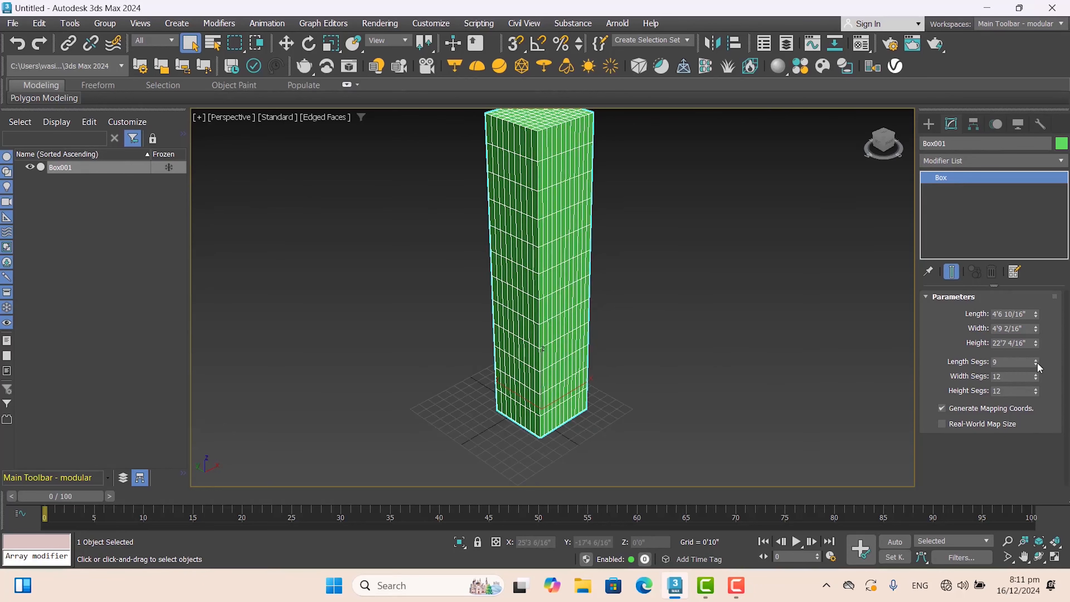
click(1037, 378)
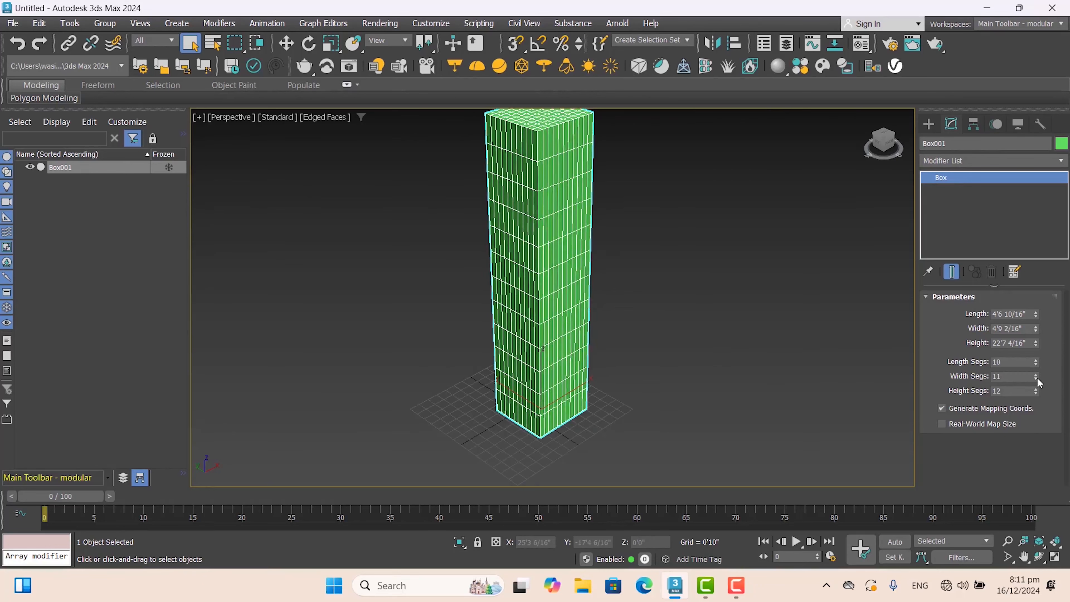
click(1037, 378)
click(1036, 392)
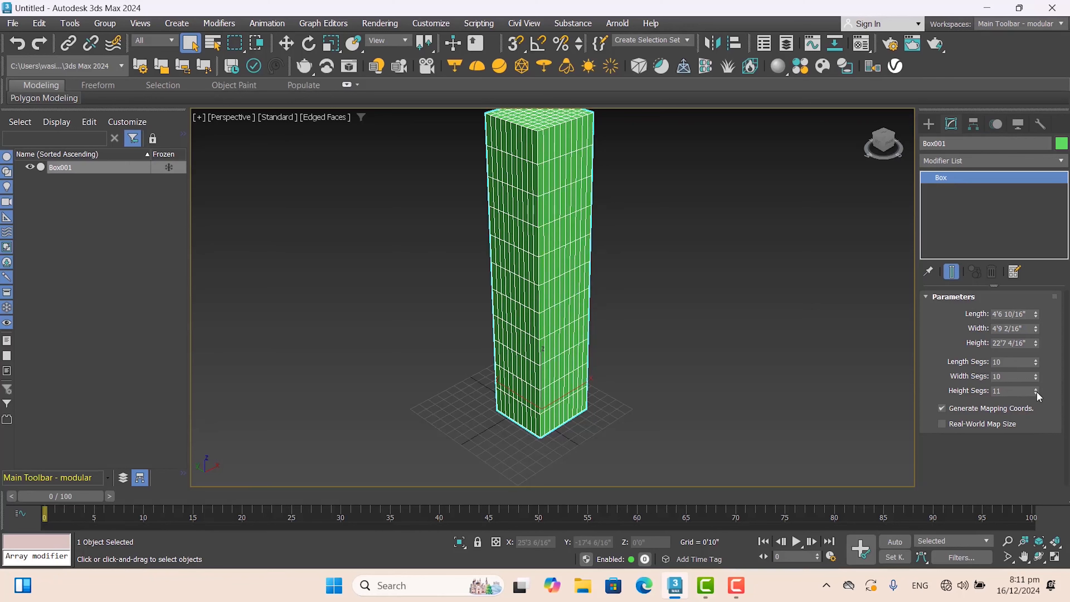
click(1036, 393)
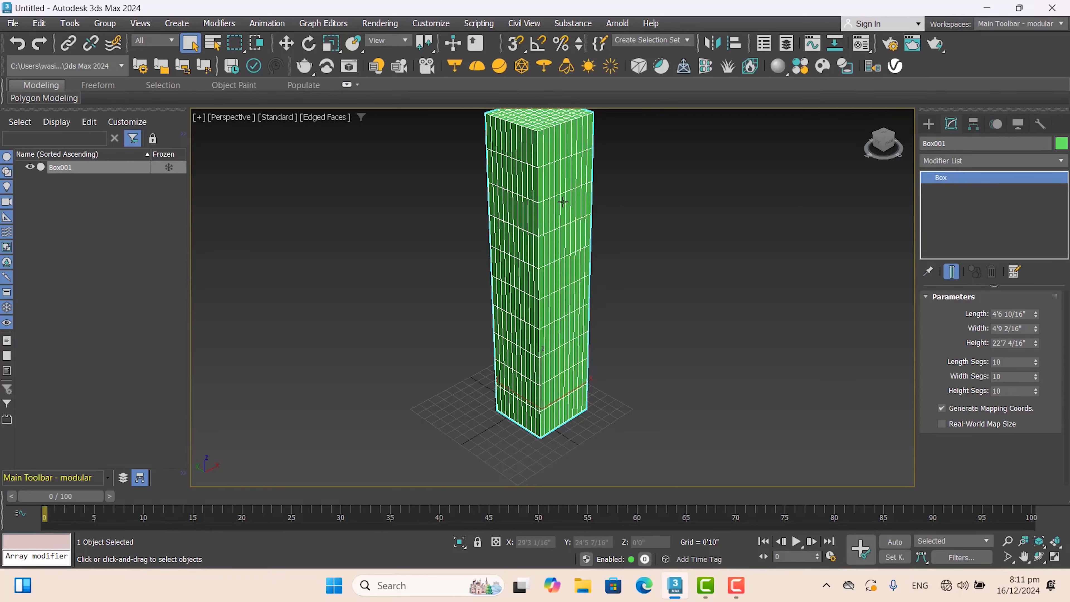
- Apply a Bend modifier to the segmented box and set its bend angle to 196.5
middle_drag(563, 201, 565, 226)
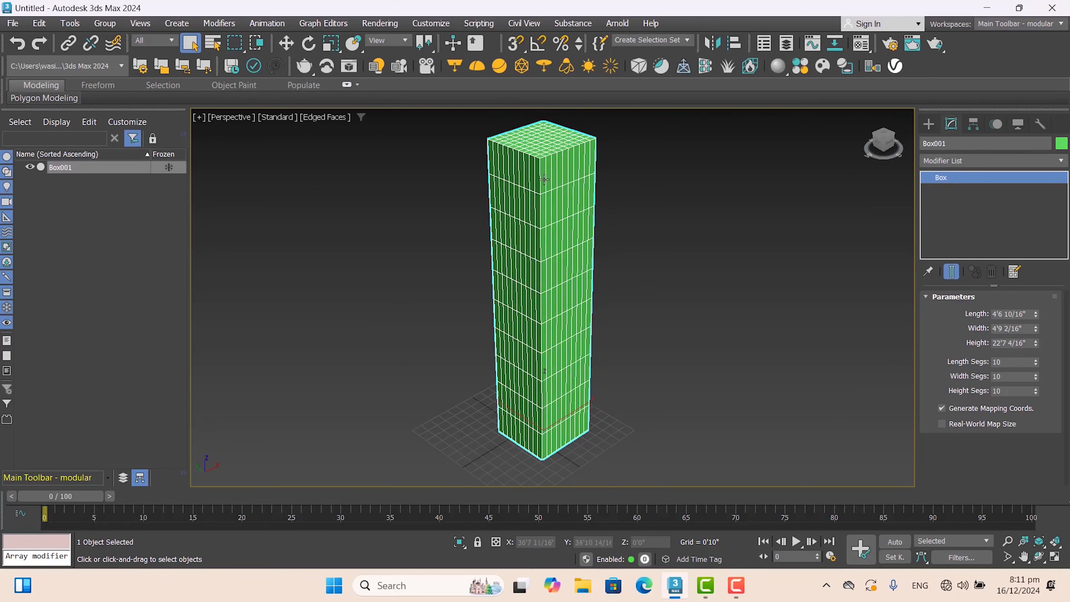
scroll(540, 211, up, 2)
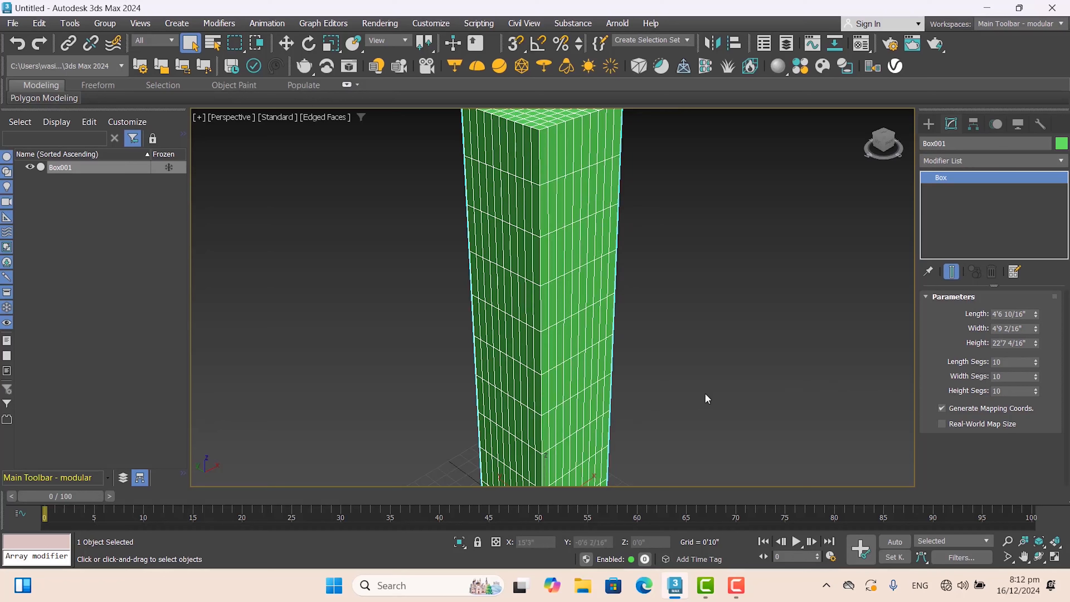
scroll(601, 355, down, 4)
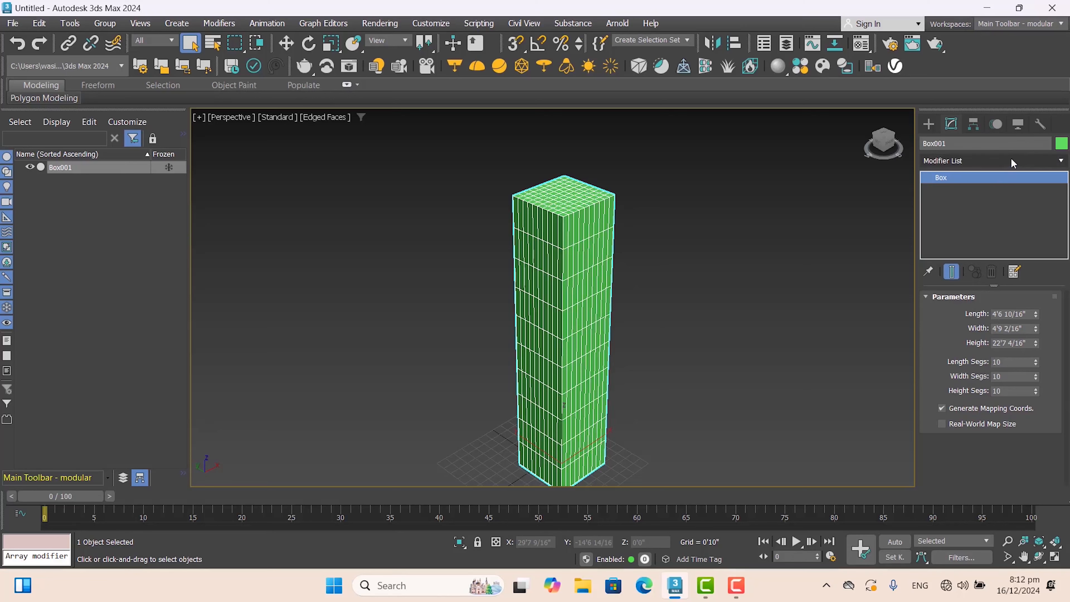
click(1011, 160)
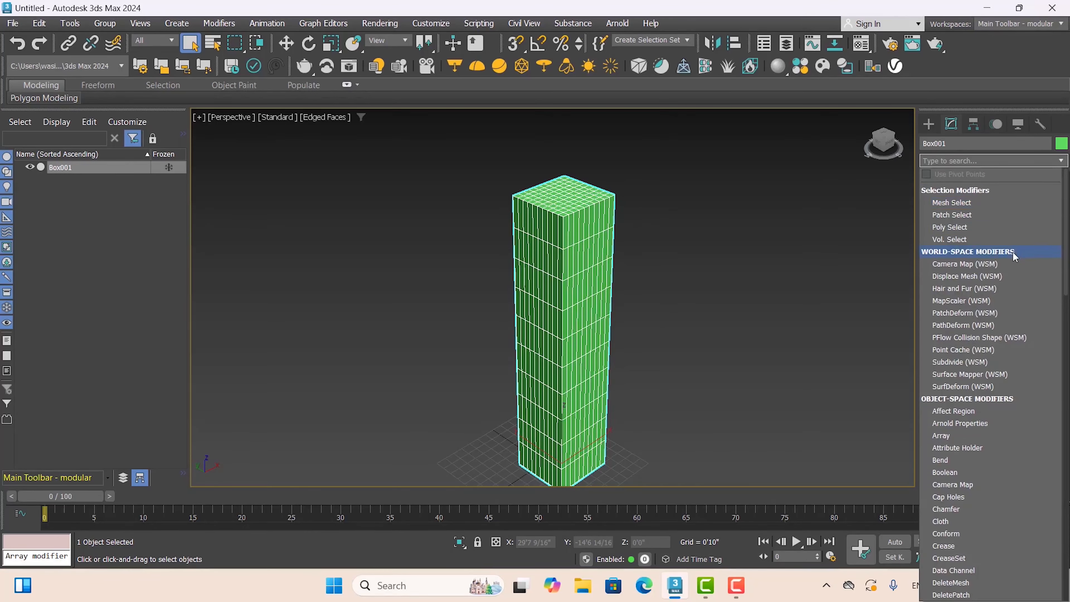
click(965, 460)
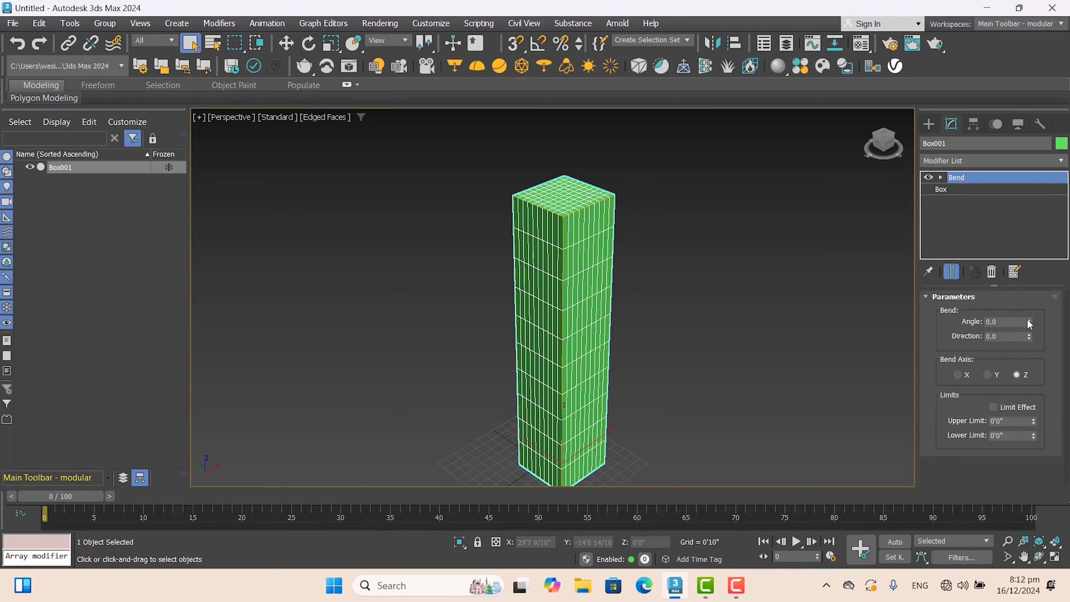
drag(1029, 323, 783, 114)
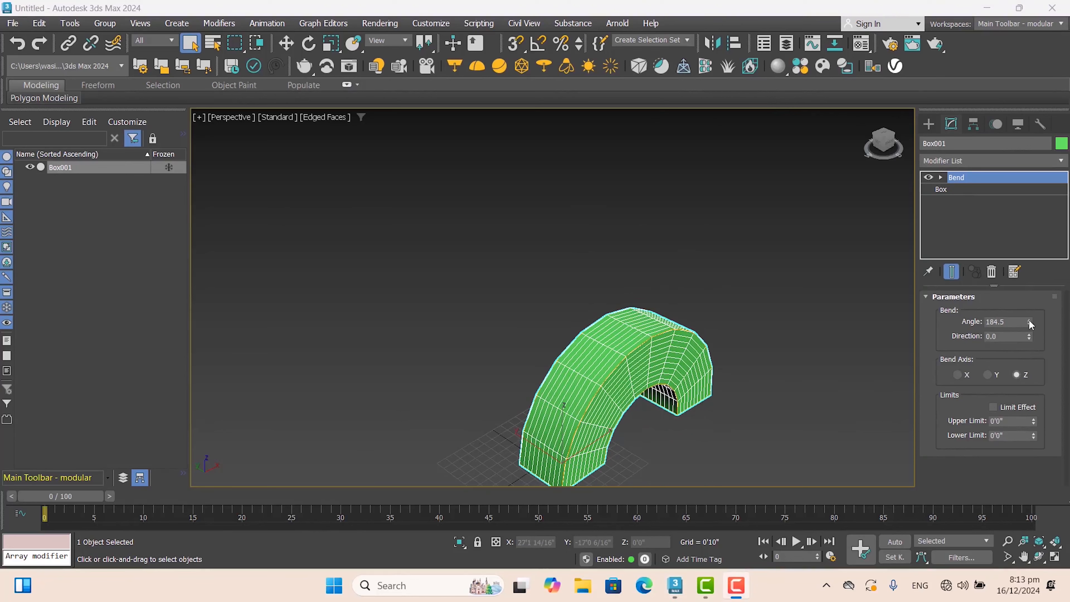
drag(1031, 325, 941, 192)
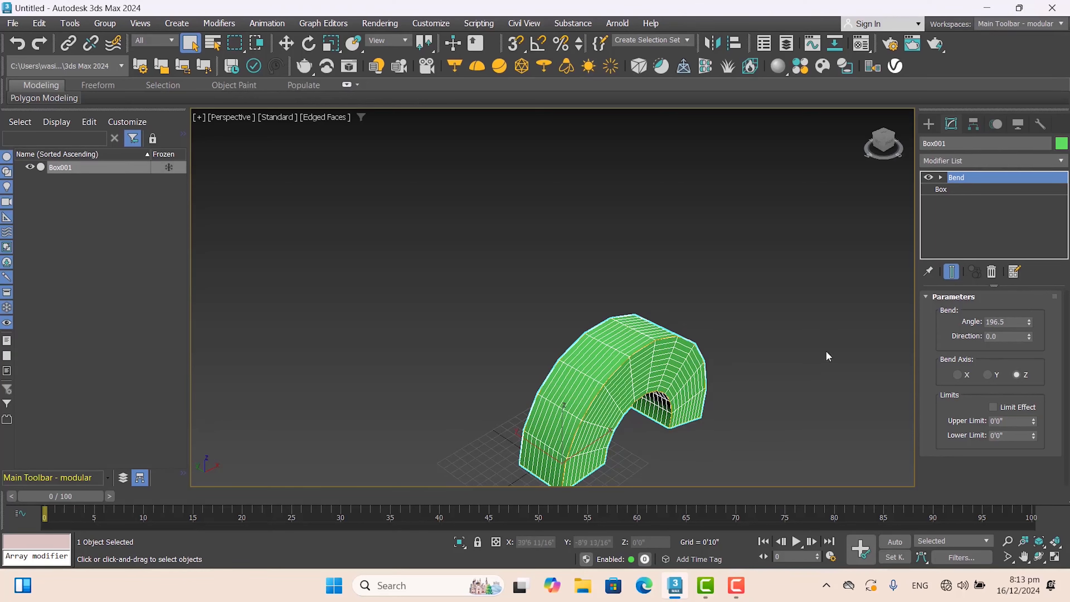
- View the bent box from the side and reduce its bend angle to 171.5
middle_drag(523, 345, 523, 290)
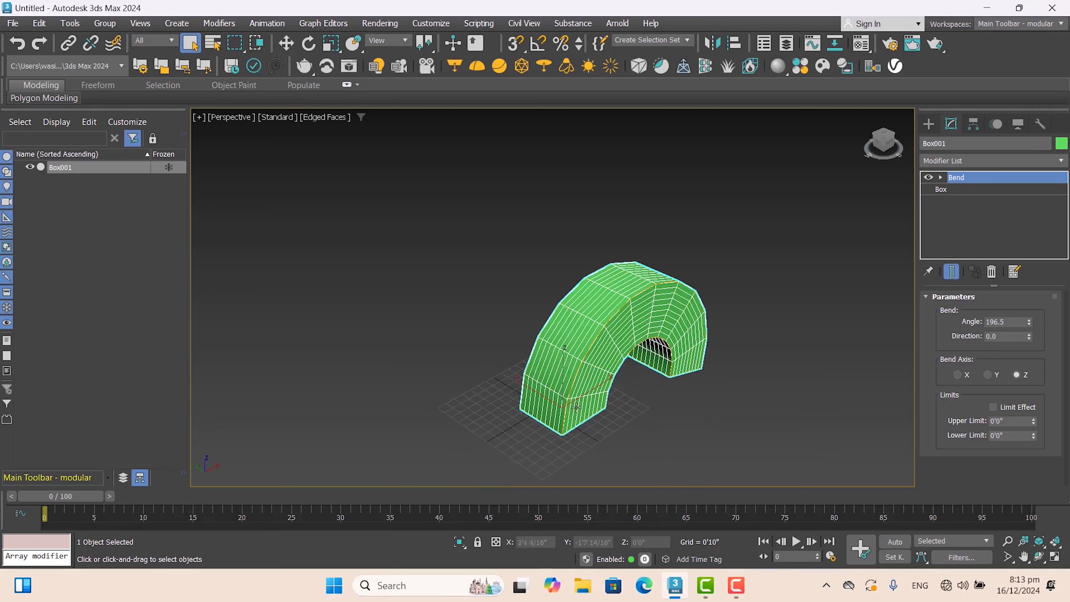
click(666, 421)
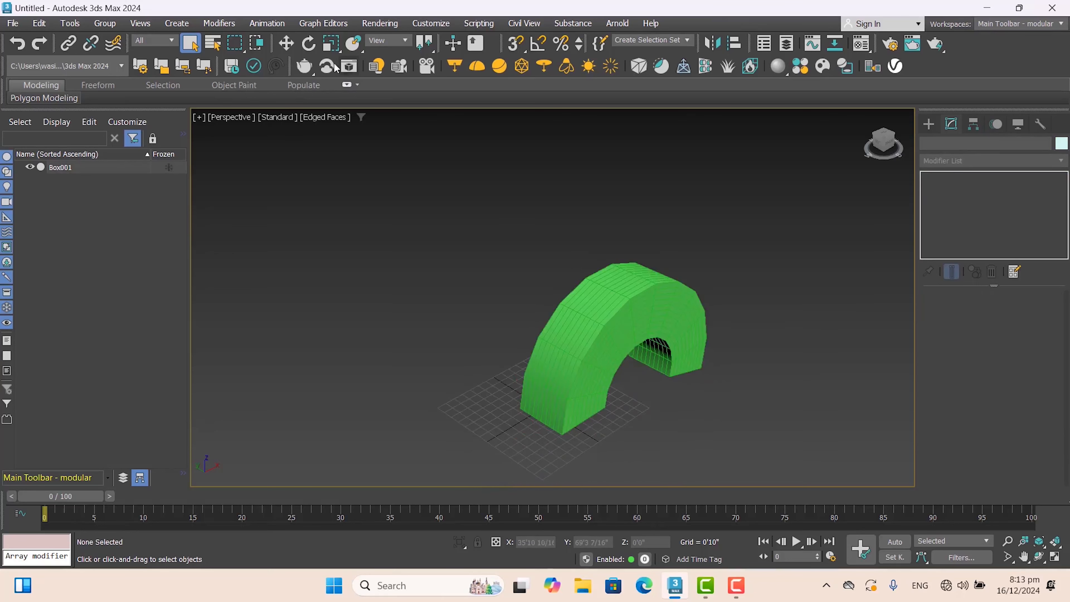
click(663, 329)
click(1039, 557)
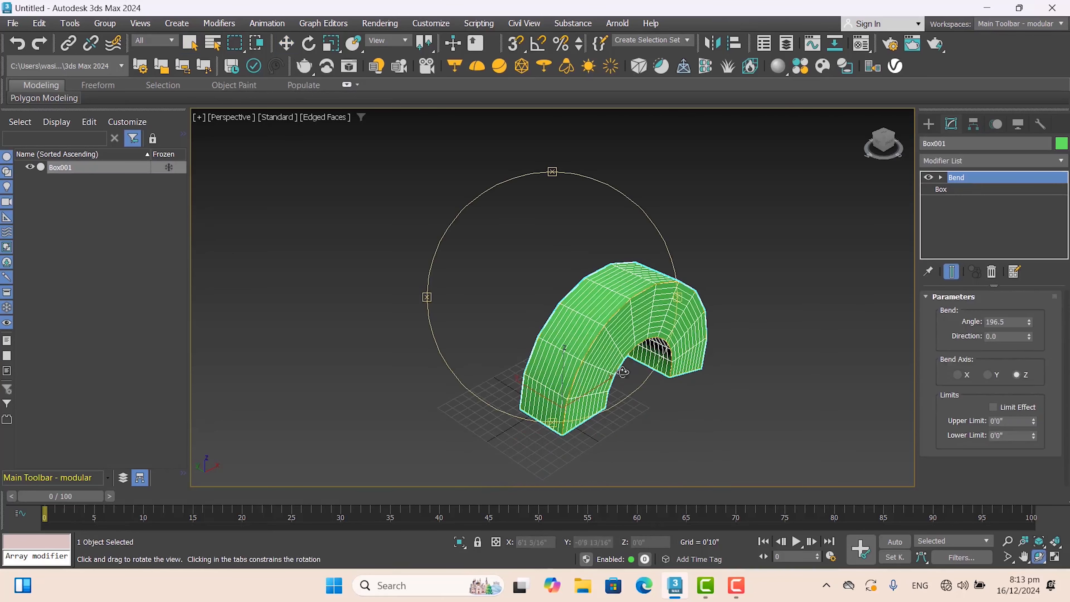
drag(560, 291, 549, 323)
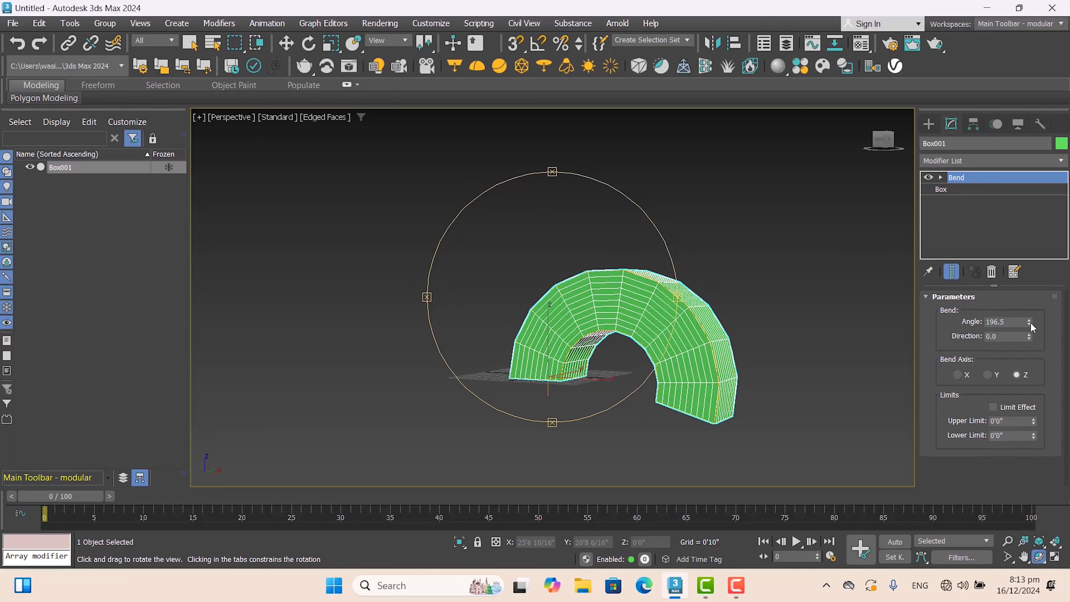
drag(1031, 326, 1042, 344)
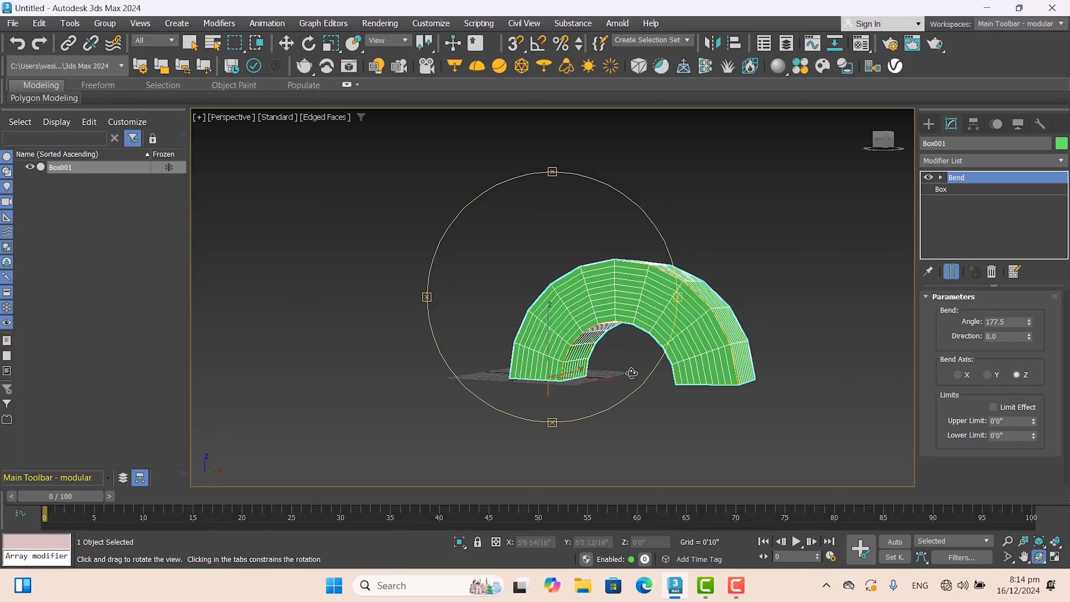
drag(631, 373, 577, 376)
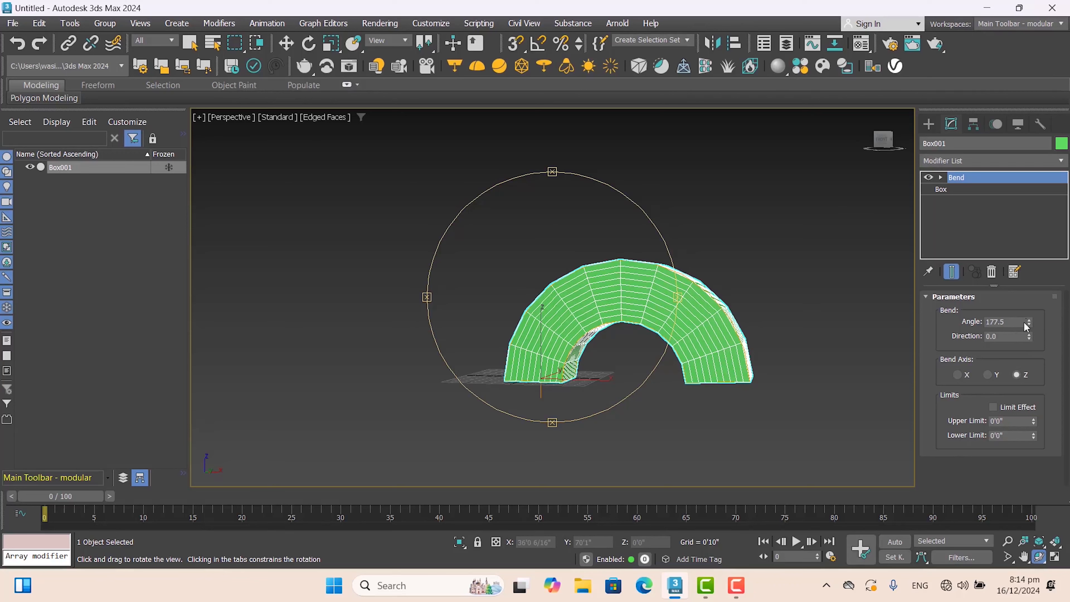
drag(1028, 321, 1025, 354)
- Try the bend along the Y axis and the X axis, viewing the deformed box from different angles
click(987, 375)
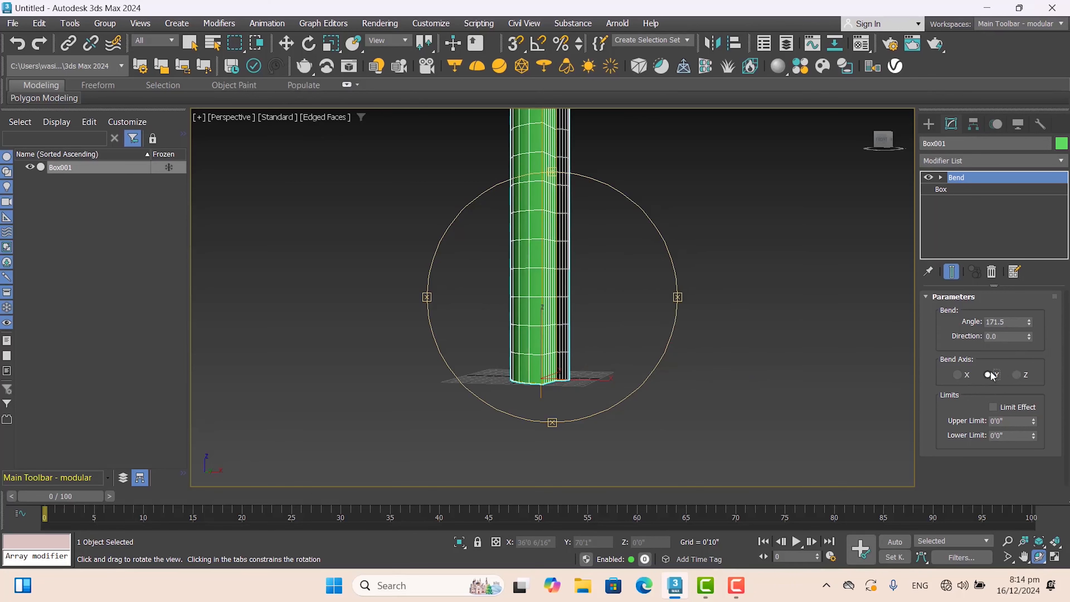
drag(611, 330, 573, 333)
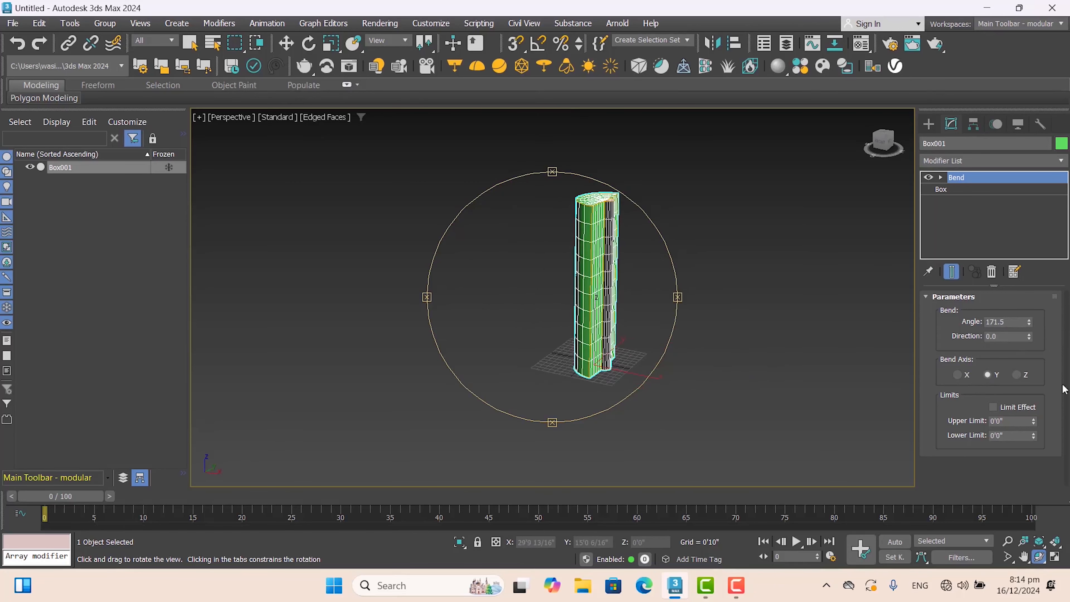
click(961, 375)
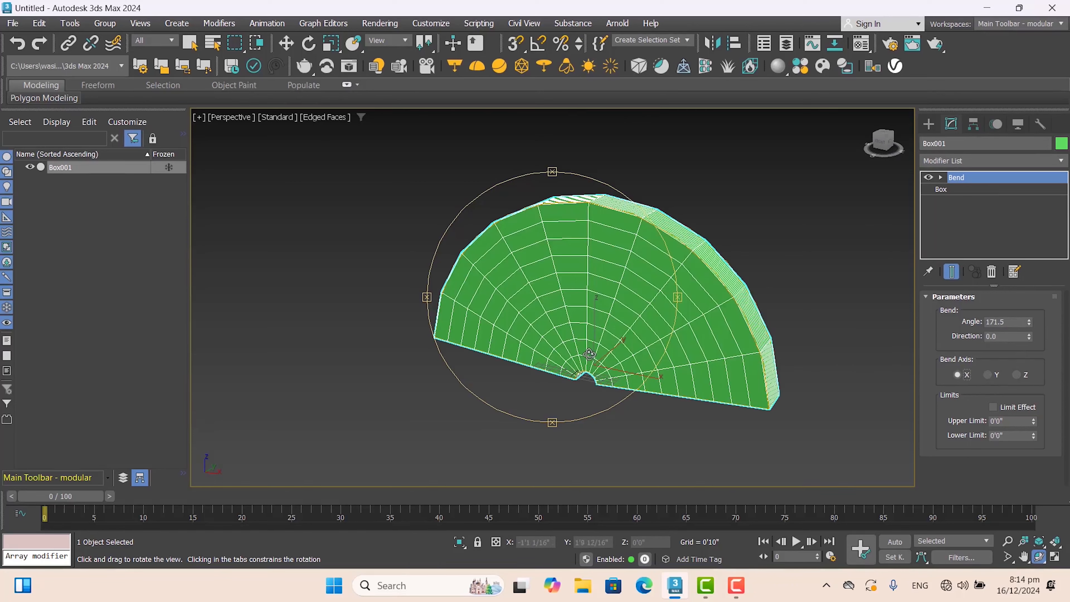
mouse_move(596, 364)
mouse_down()
mouse_move(590, 375)
mouse_move(597, 350)
mouse_move(584, 379)
mouse_up()
- Set the bend axis to Y and the bend angle to 225.5
mouse_move(1030, 323)
mouse_down()
mouse_move(1041, 363)
mouse_move(1044, 331)
mouse_move(1019, 344)
mouse_move(1032, 310)
mouse_up()
click(987, 375)
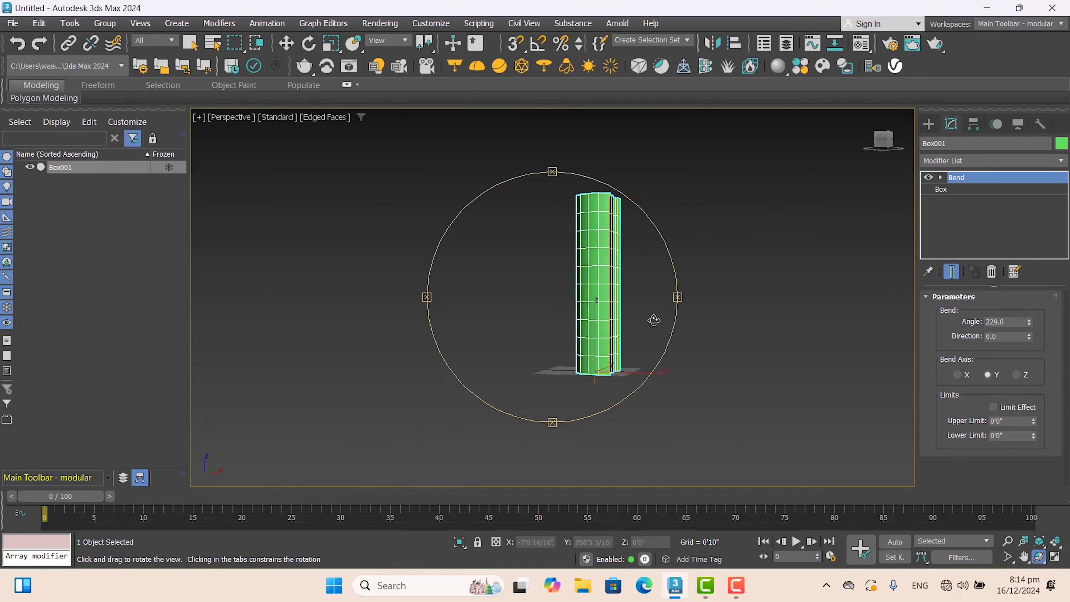
drag(589, 318, 606, 350)
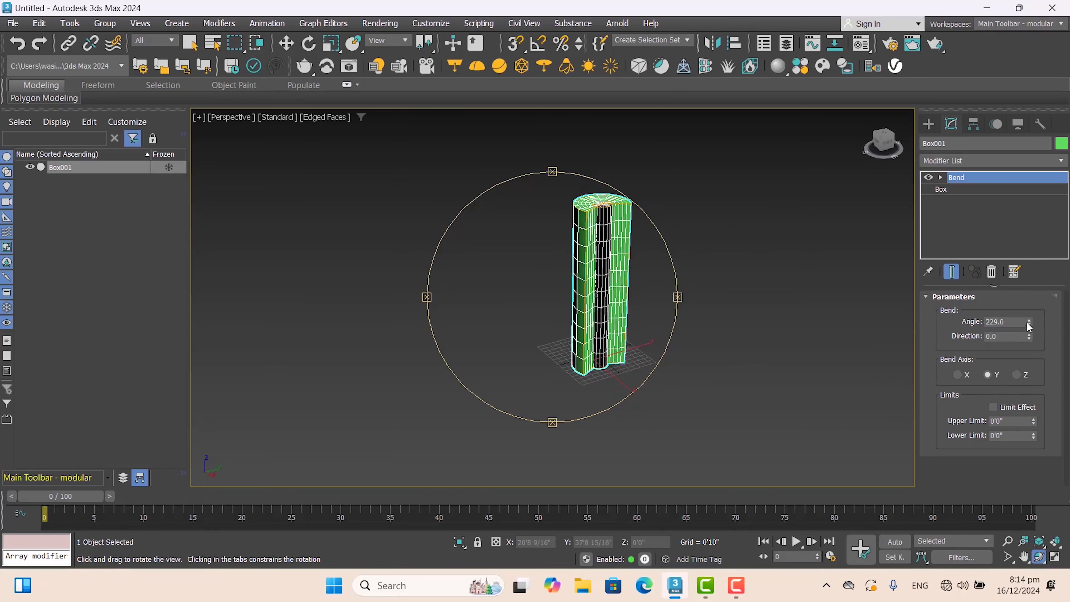
drag(1030, 317, 1031, 321)
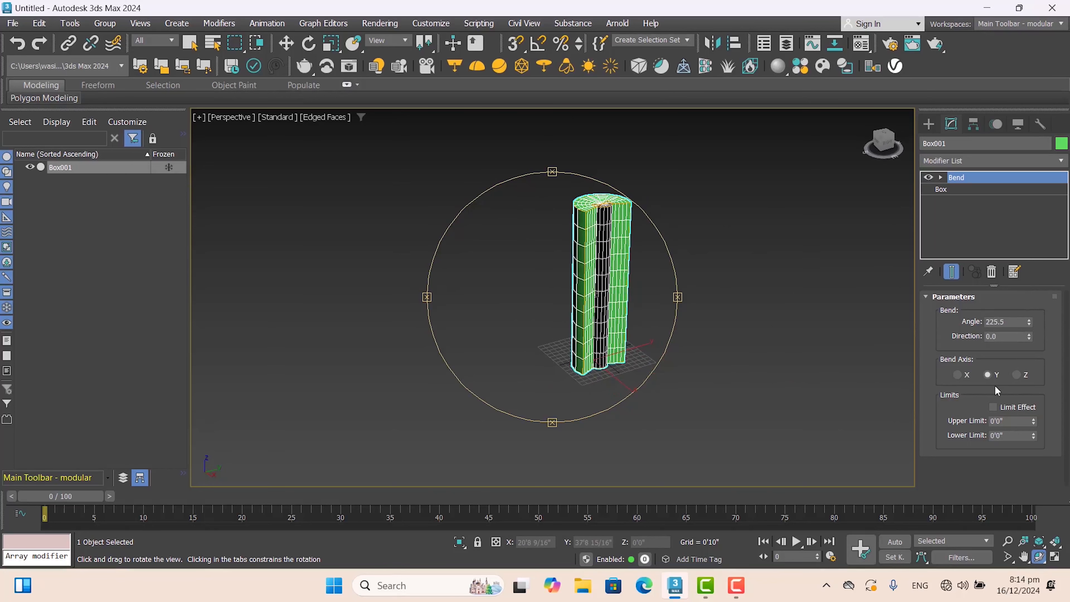
- Set the bend axis to Z and reduce the bend angle to 188, viewing the box from the side
click(1017, 374)
drag(603, 408, 615, 392)
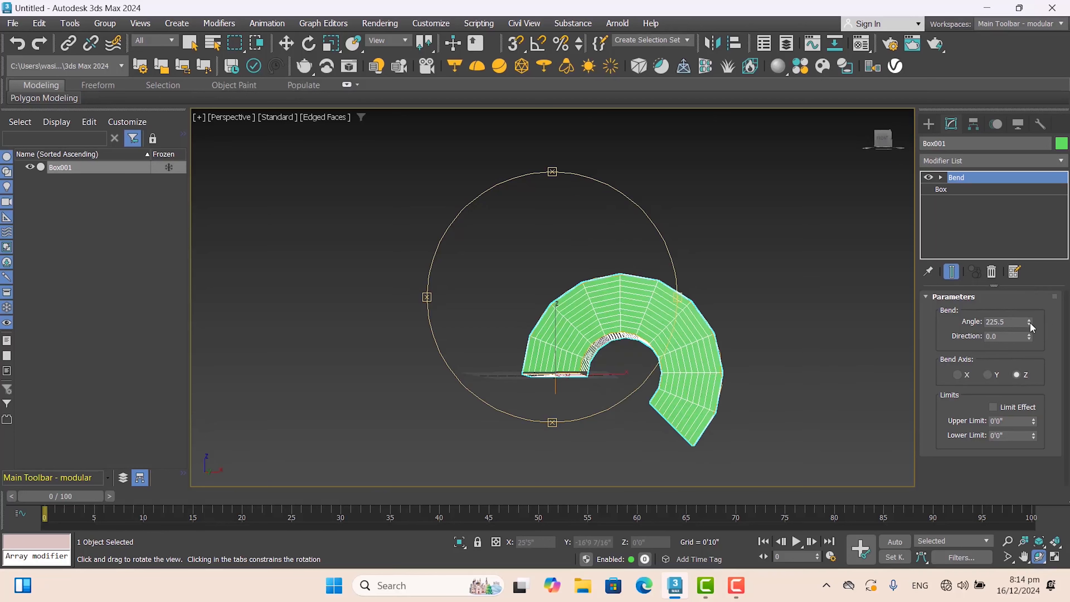
drag(1031, 320, 1030, 367)
drag(19, 167, 1038, 355)
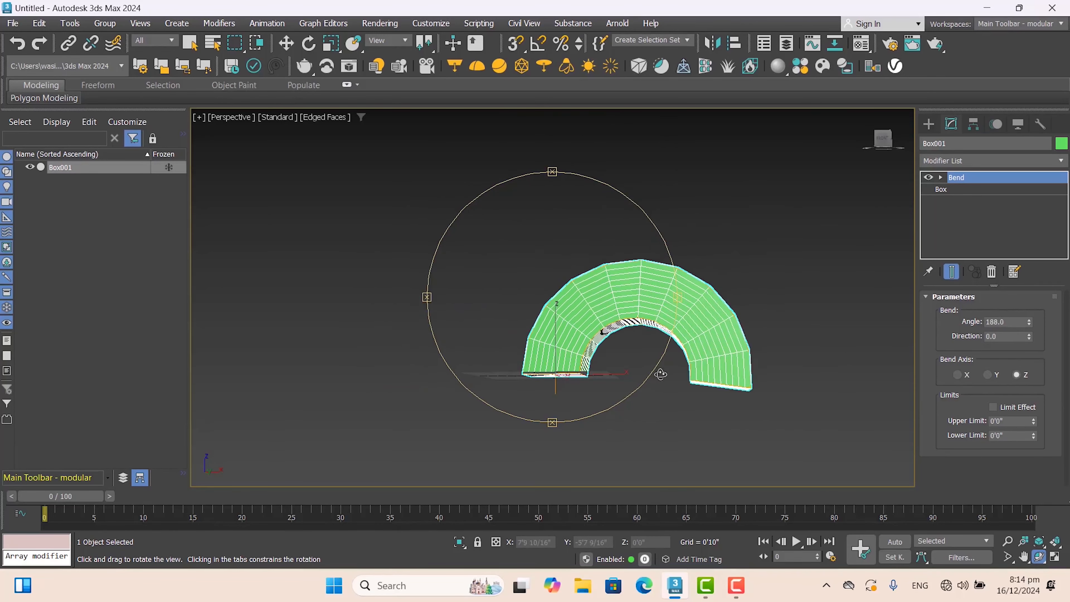
- Switch the bend axis to Y and increase the bend angle to 200.5, viewing the box from above
click(988, 374)
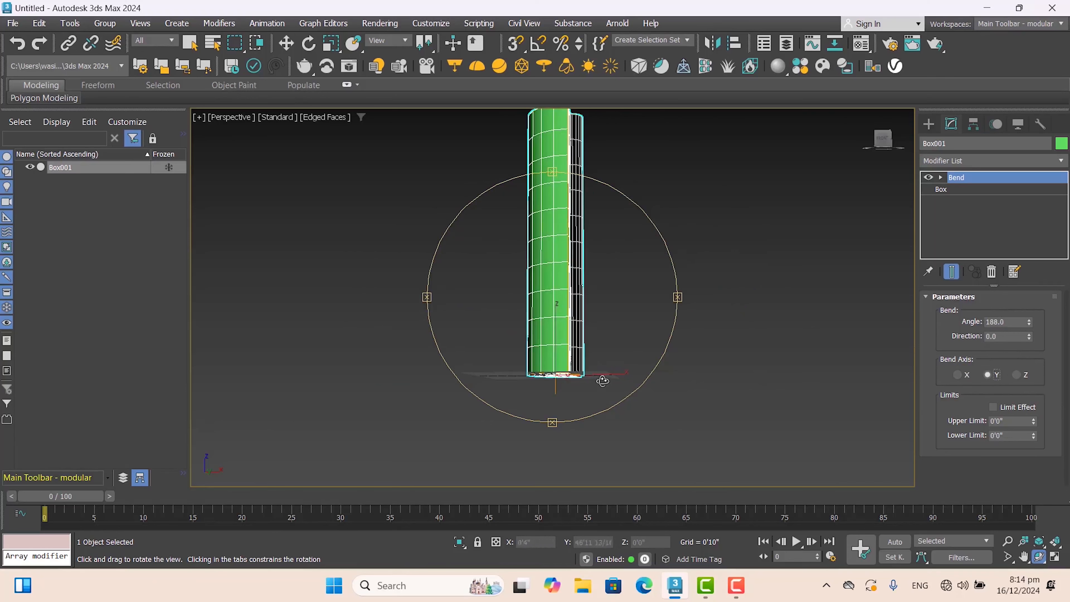
drag(600, 377, 576, 406)
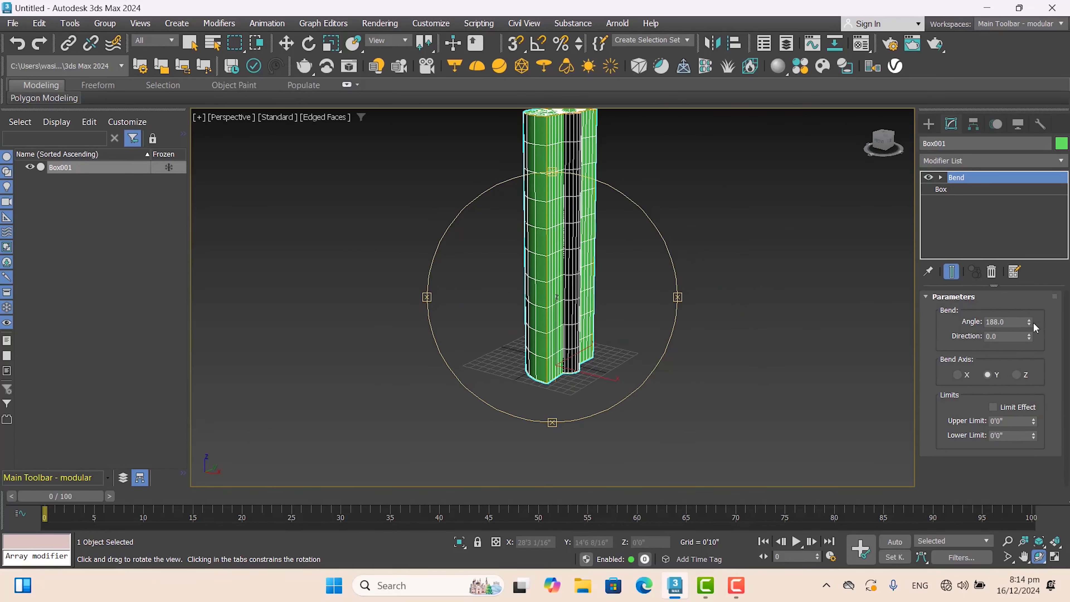
drag(1029, 326, 1029, 310)
drag(582, 282, 579, 316)
drag(1031, 321, 986, 350)
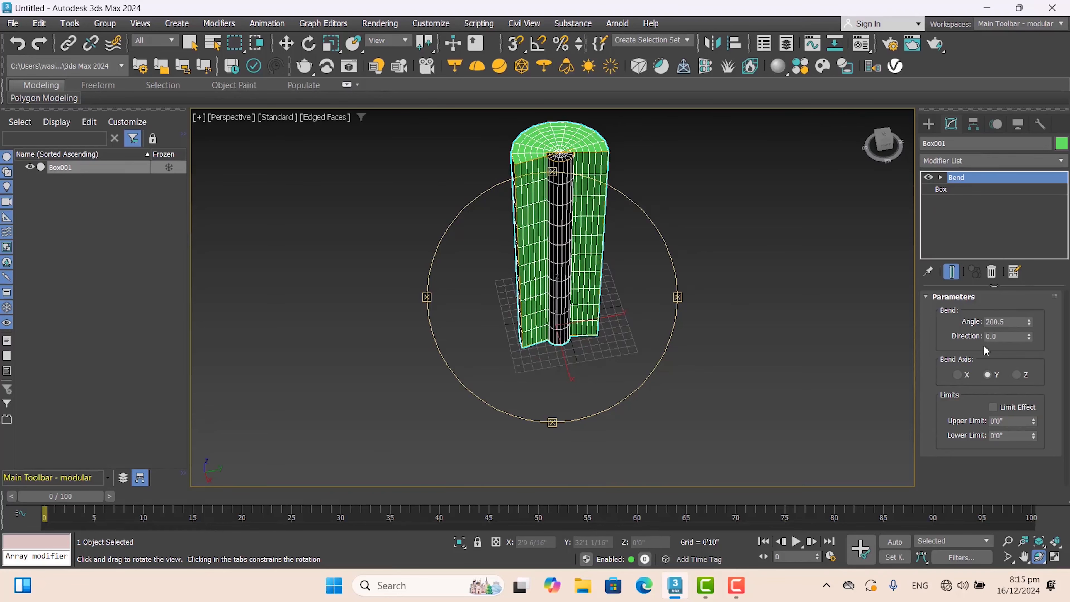
- Bend the box along the X axis with an angle of 120 and inspect the fan shape from several angles
click(957, 375)
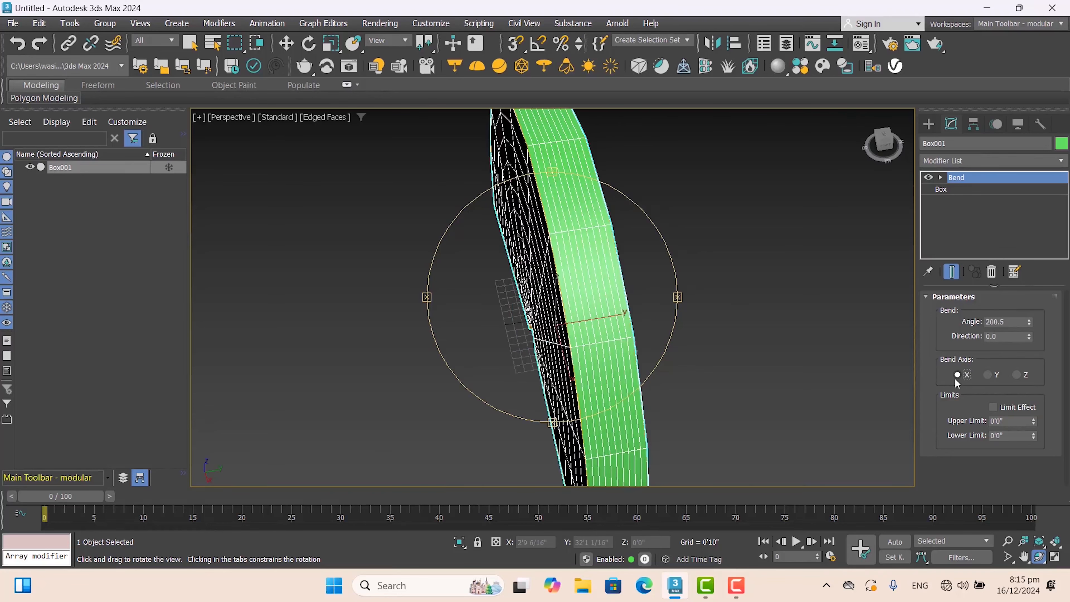
drag(616, 297, 657, 268)
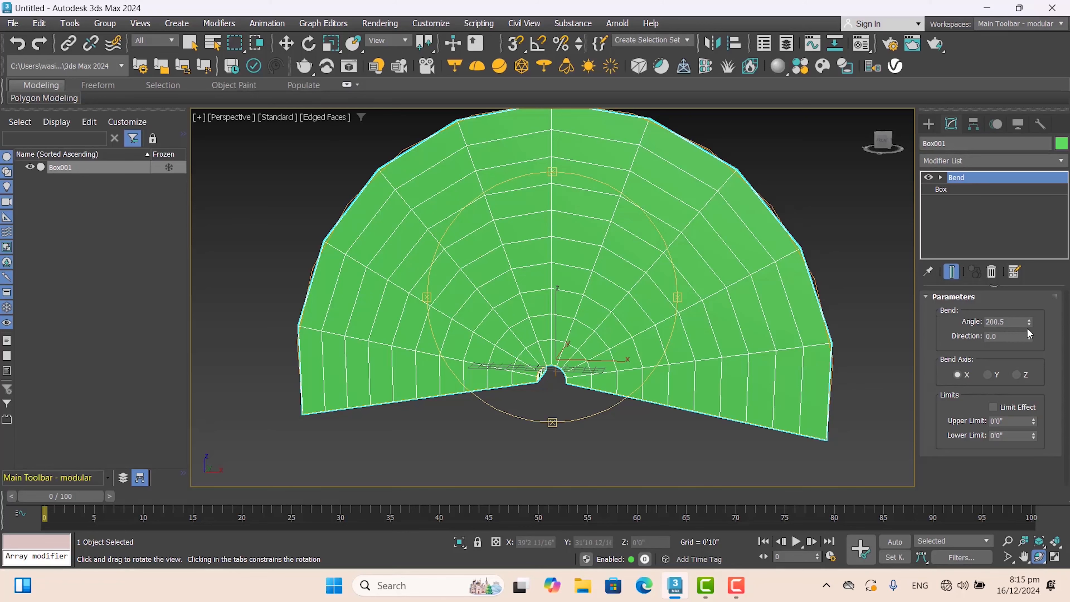
drag(1029, 324, 1015, 410)
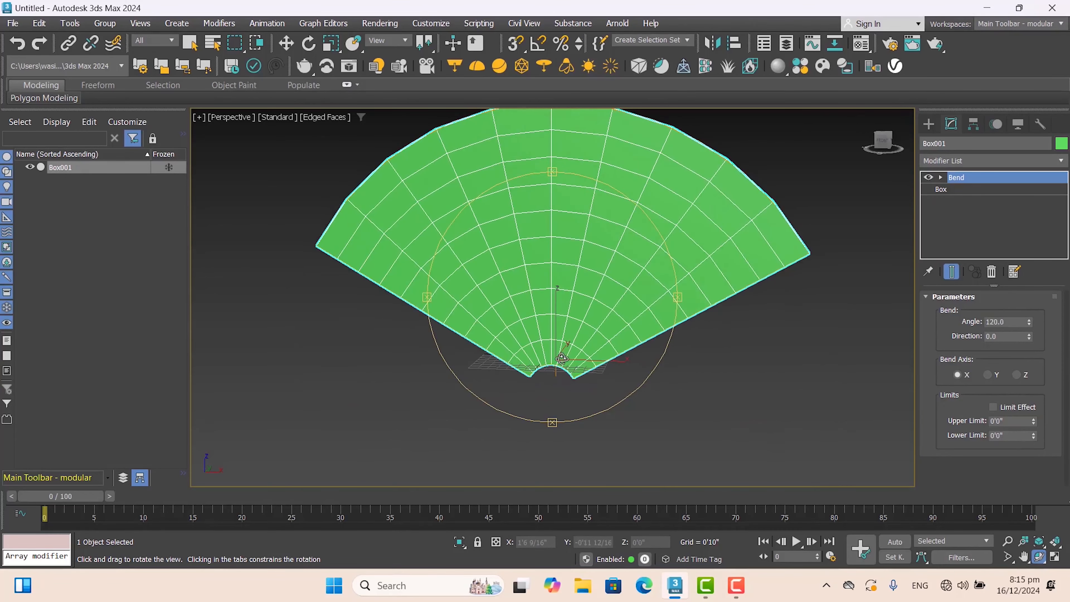
drag(557, 361, 591, 365)
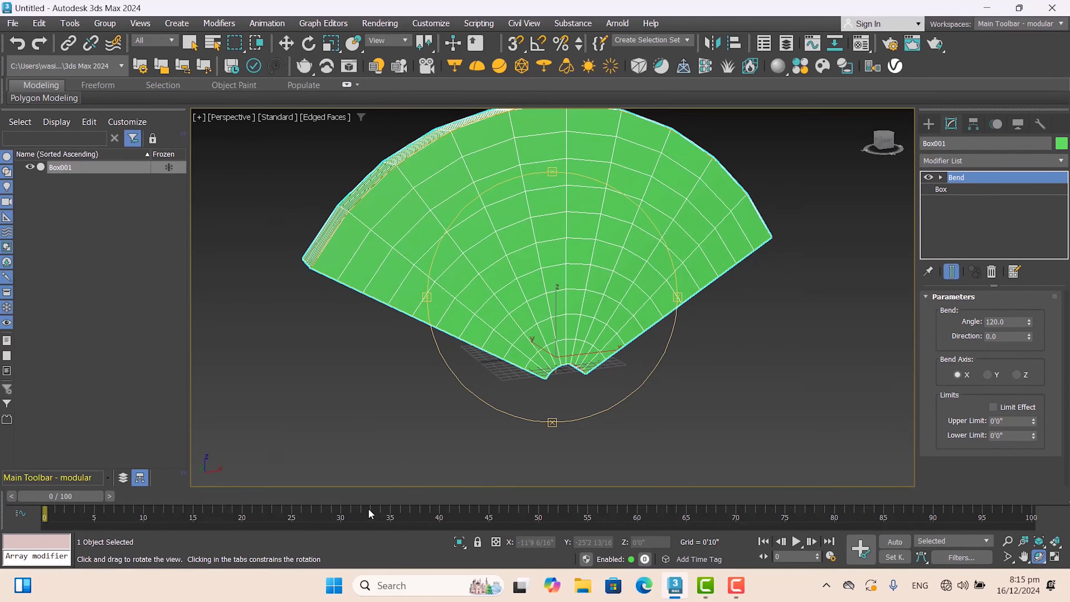
drag(562, 342, 577, 343)
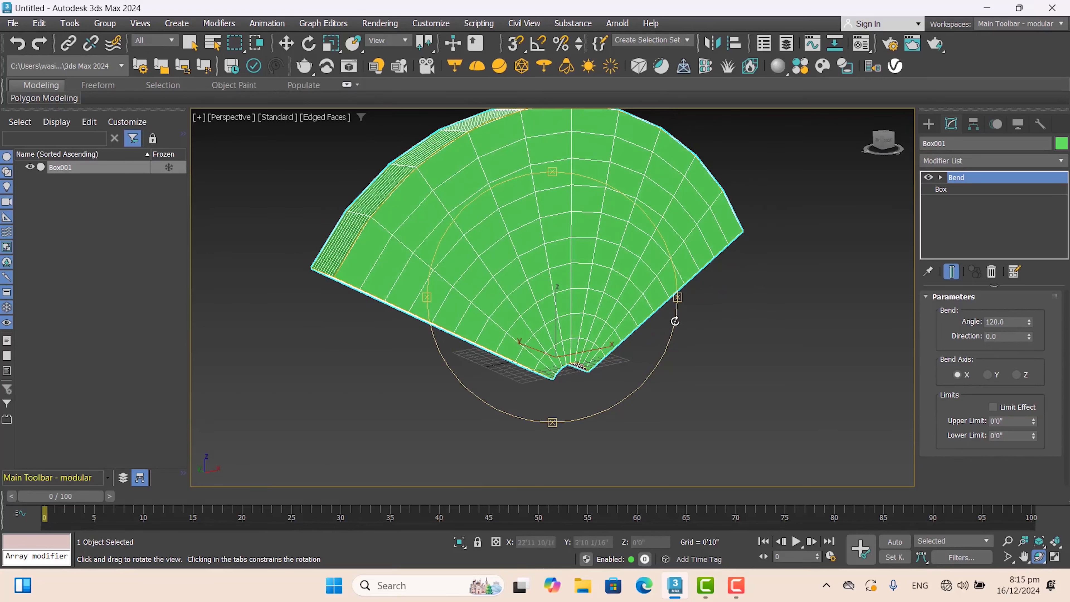
drag(649, 323, 581, 325)
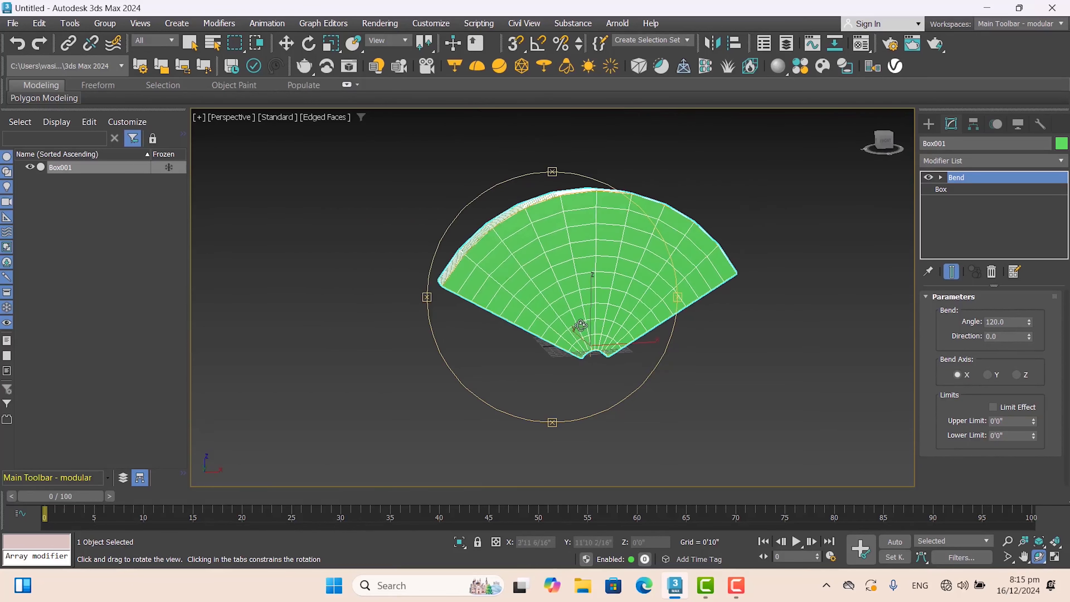